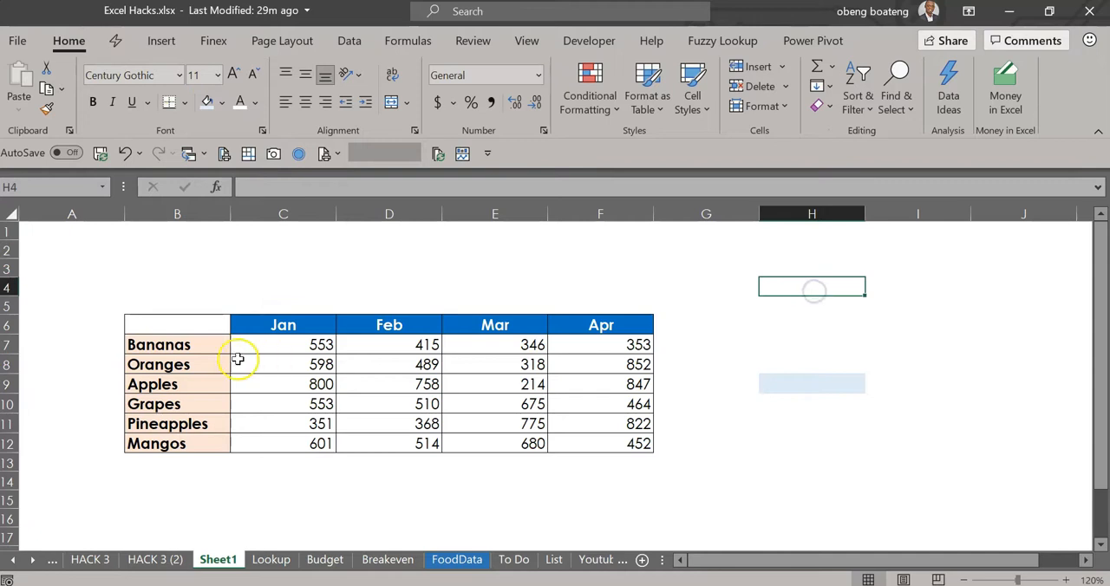
{"action": "left_click_drag", "start_coordinate": [186, 344], "coordinate": [177, 444]}
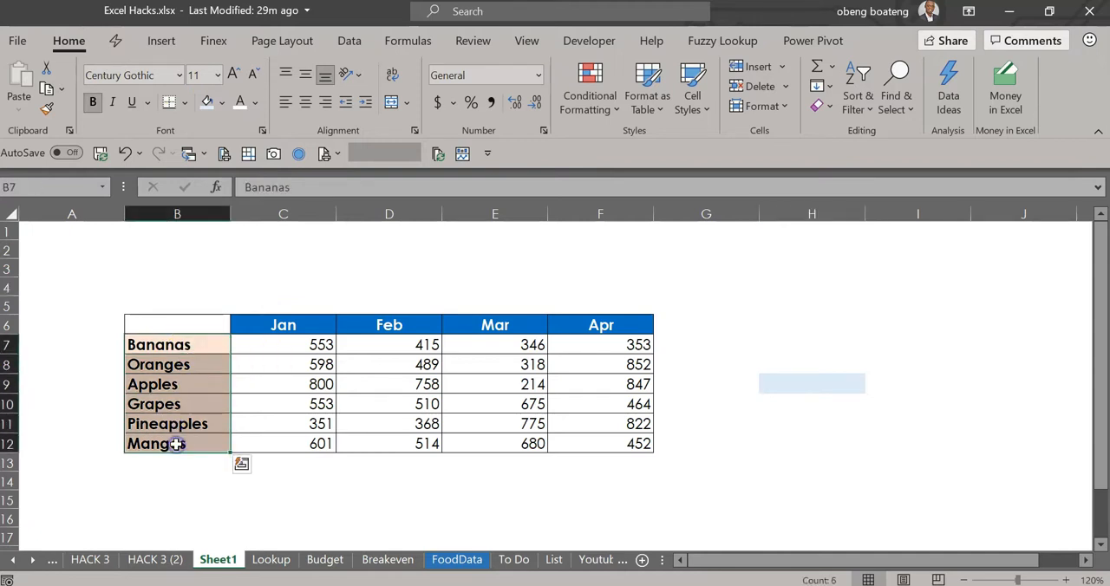
{"action": "left_click", "coordinate": [806, 308]}
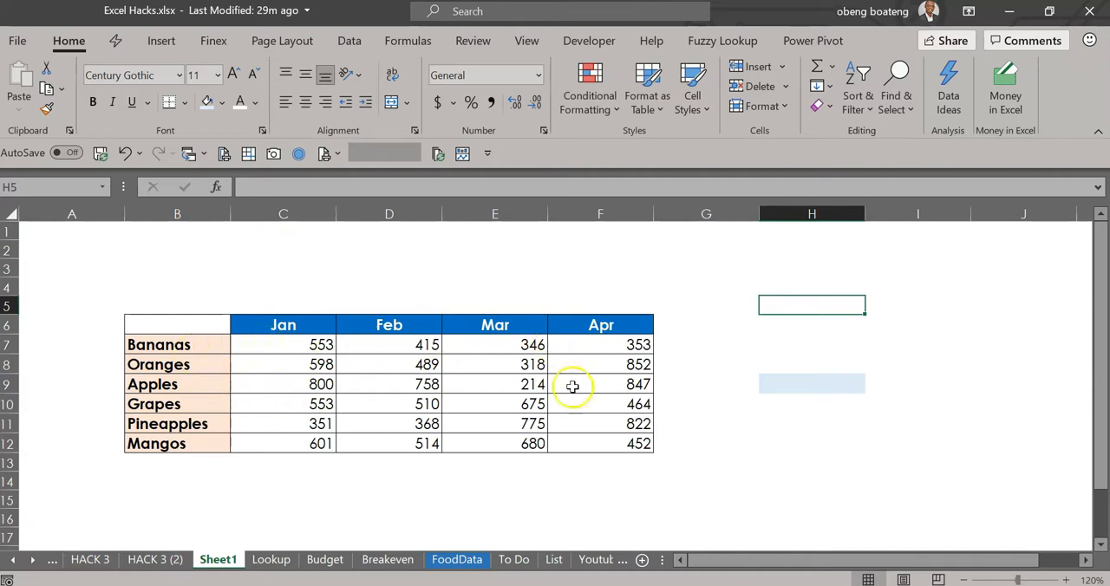
{"action": "left_click", "coordinate": [780, 386]}
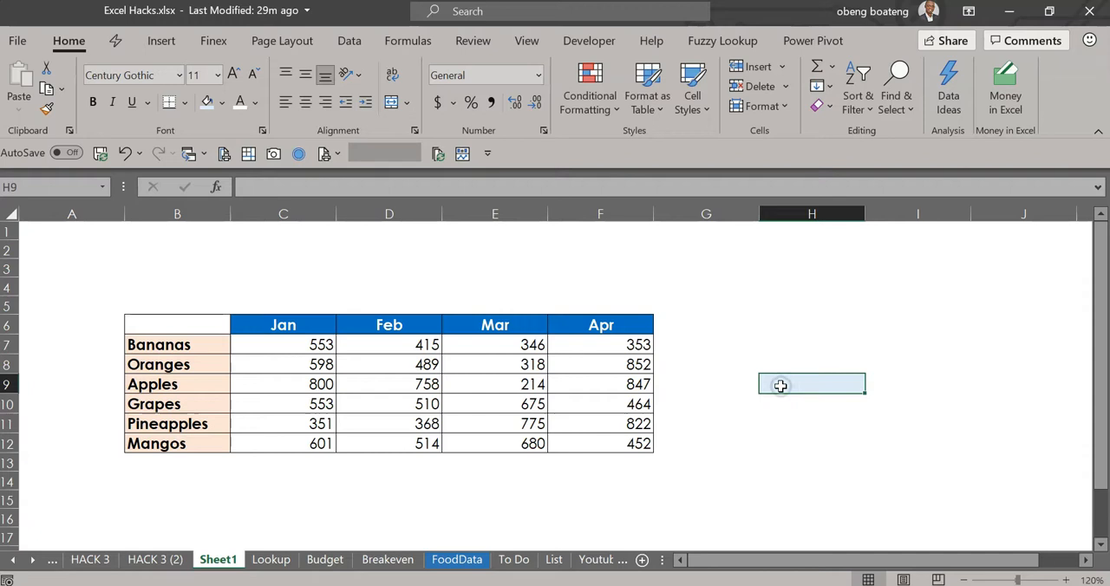
{"action": "left_click", "coordinate": [804, 306]}
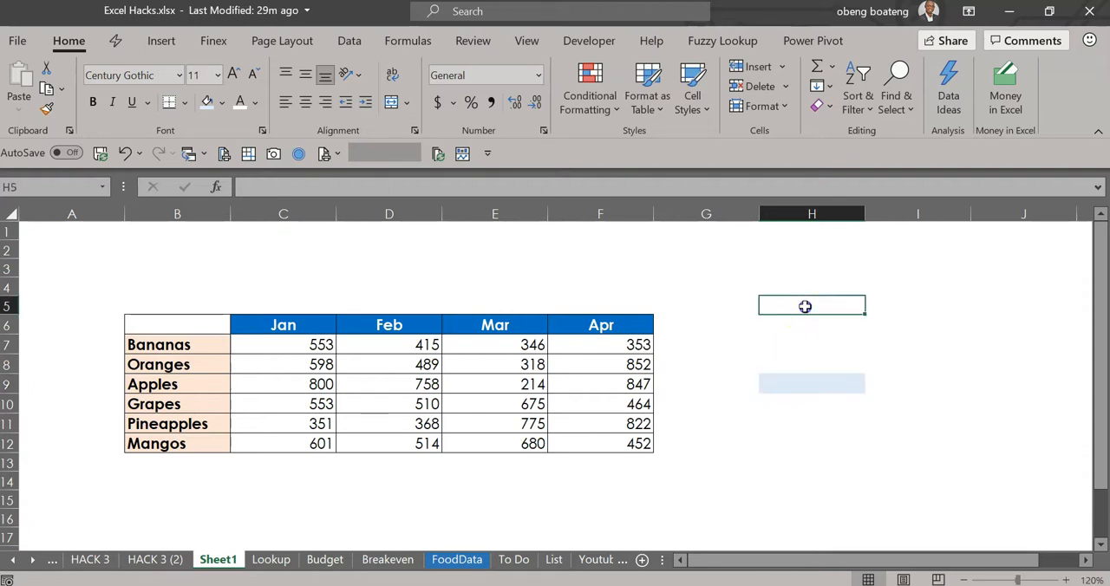
{"action": "left_click_drag", "start_coordinate": [201, 346], "coordinate": [199, 443]}
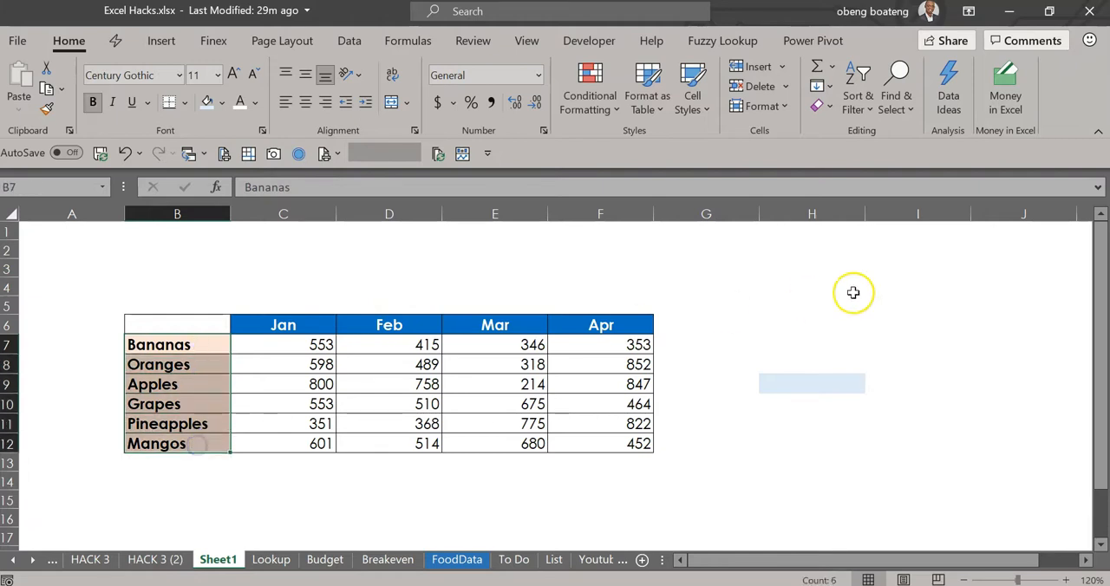
- Add list-type data validation to cell H5, using the fruit names in =$B$7:$B$12 as the source
{"action": "left_click", "coordinate": [811, 307]}
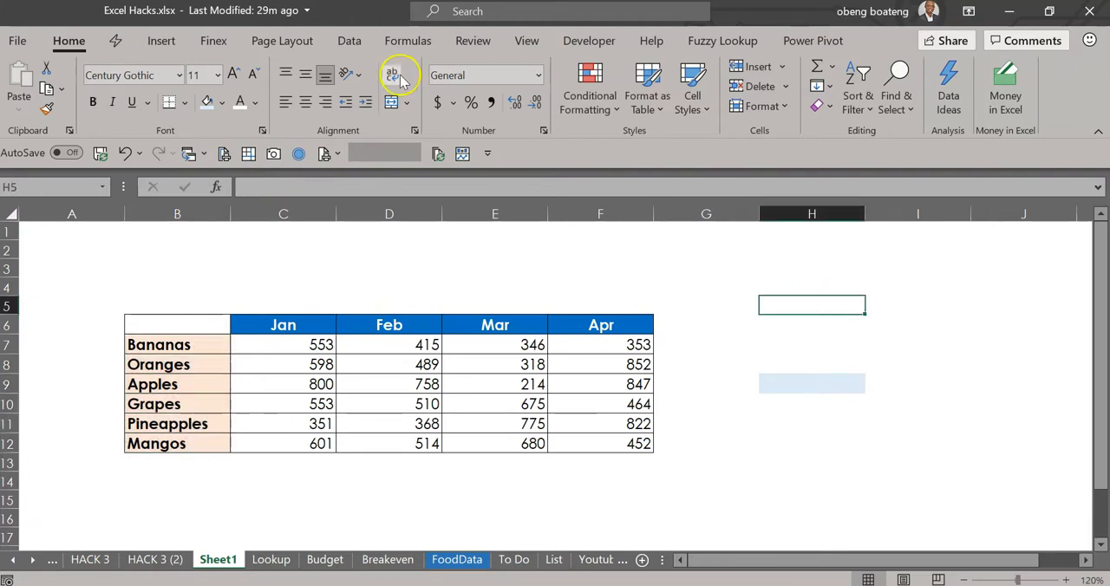
{"action": "left_click", "coordinate": [344, 43]}
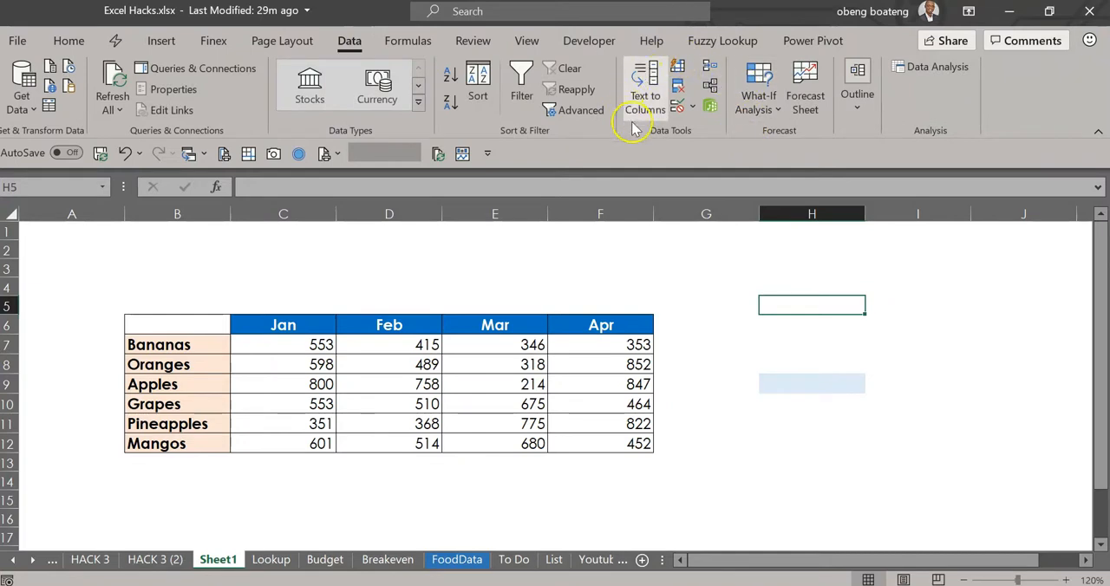
{"action": "left_click", "coordinate": [690, 107]}
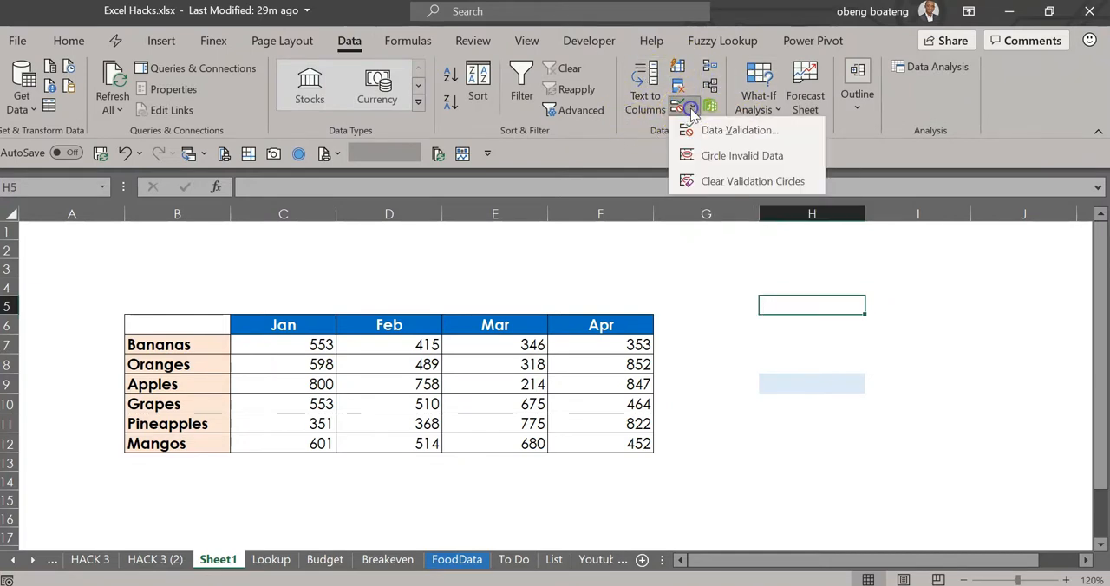
{"action": "left_click", "coordinate": [710, 131]}
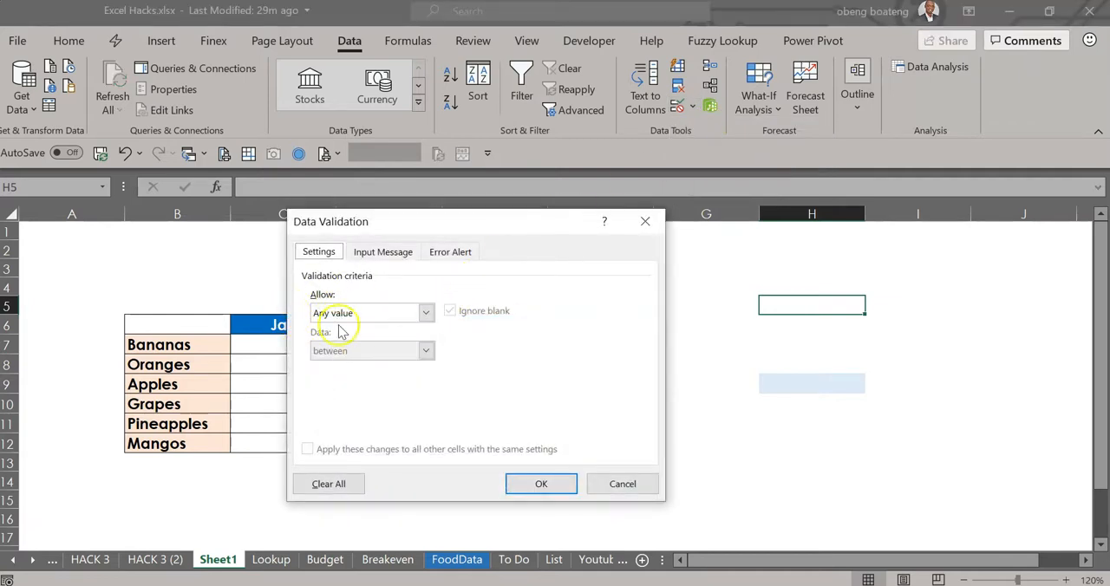
{"action": "left_click", "coordinate": [425, 313]}
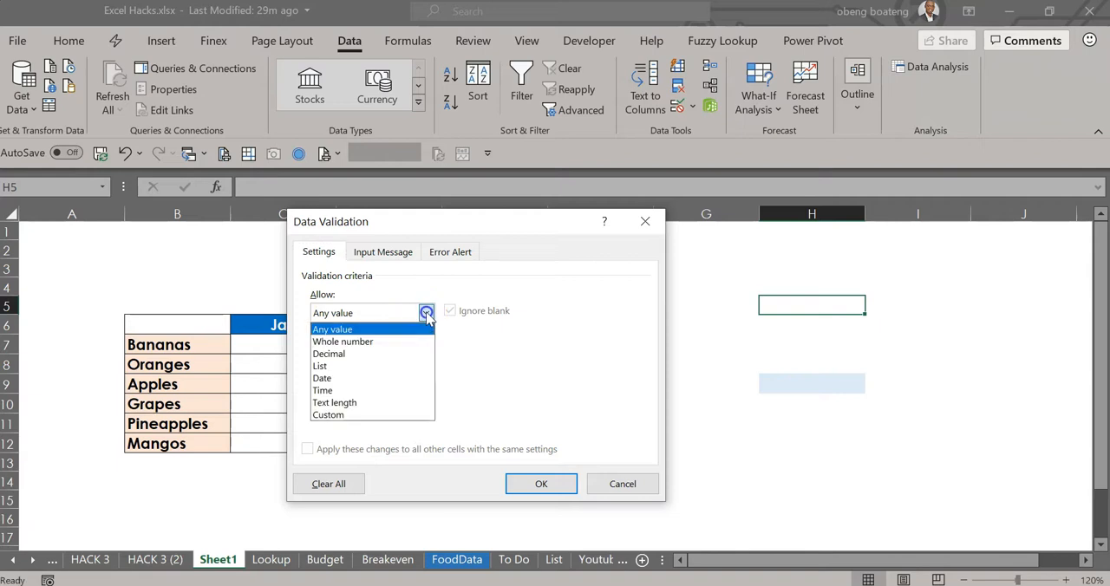
{"action": "left_click", "coordinate": [397, 366]}
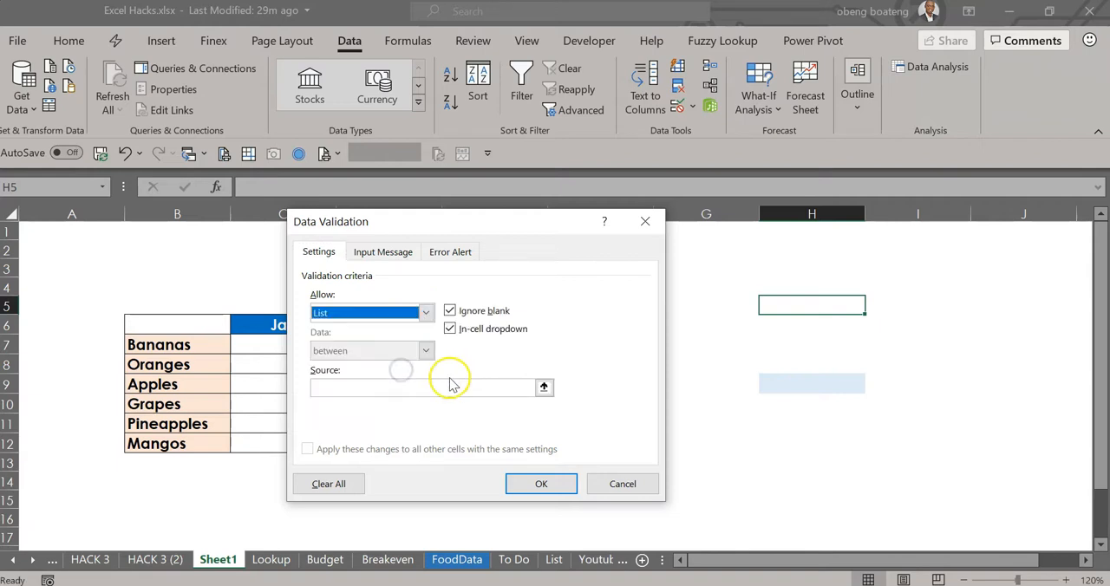
{"action": "left_click", "coordinate": [542, 387]}
{"action": "left_click_drag", "start_coordinate": [218, 345], "coordinate": [207, 448]}
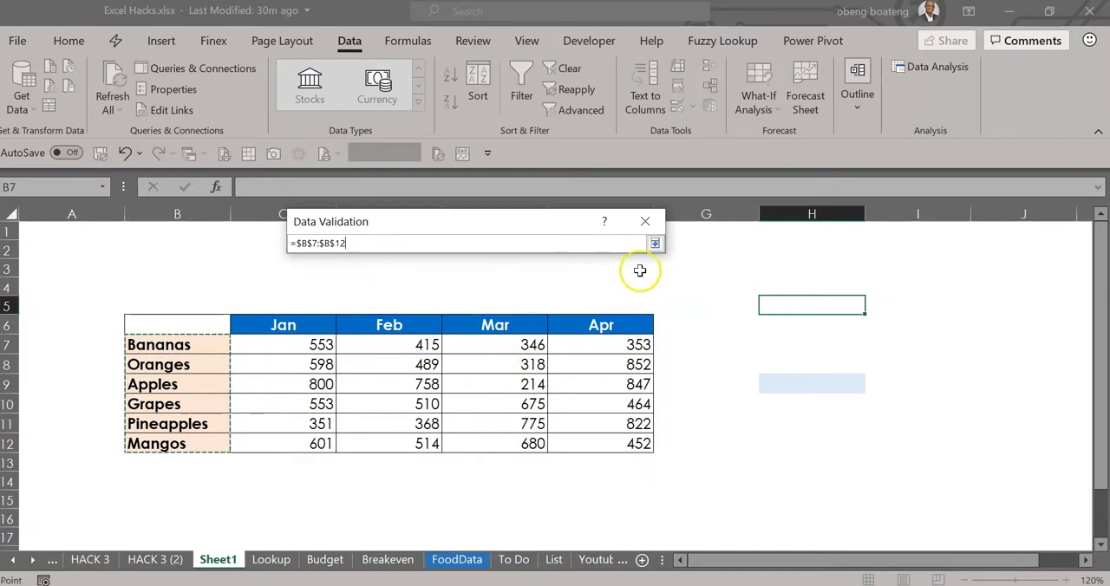
{"action": "left_click", "coordinate": [654, 244]}
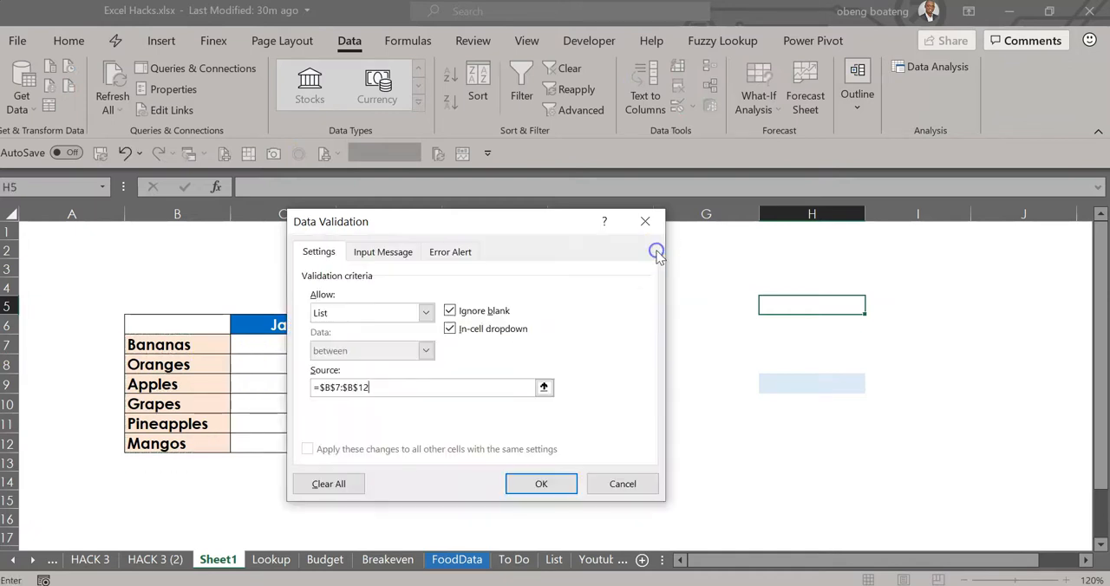
{"action": "left_click", "coordinate": [555, 480]}
- Choose Pineapples from the drop-down list in cell H5
{"action": "left_click", "coordinate": [872, 306]}
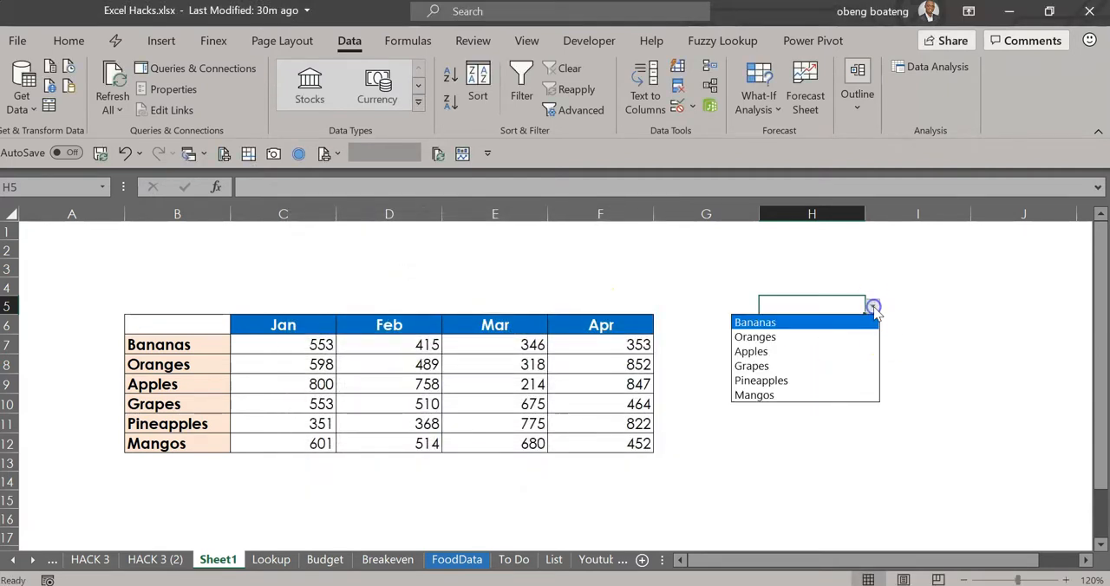
{"action": "left_click", "coordinate": [836, 381]}
{"action": "left_click", "coordinate": [799, 387]}
{"action": "left_click", "coordinate": [781, 435]}
- Name the empty cell C2 above the table eXCEL
{"action": "left_click", "coordinate": [313, 283]}
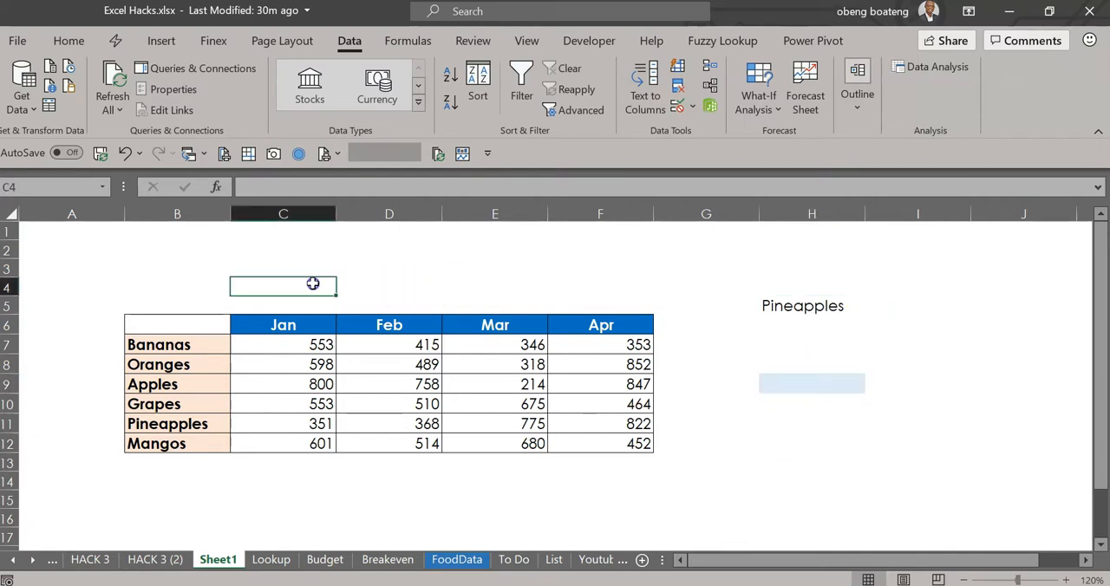
{"action": "left_click", "coordinate": [319, 251]}
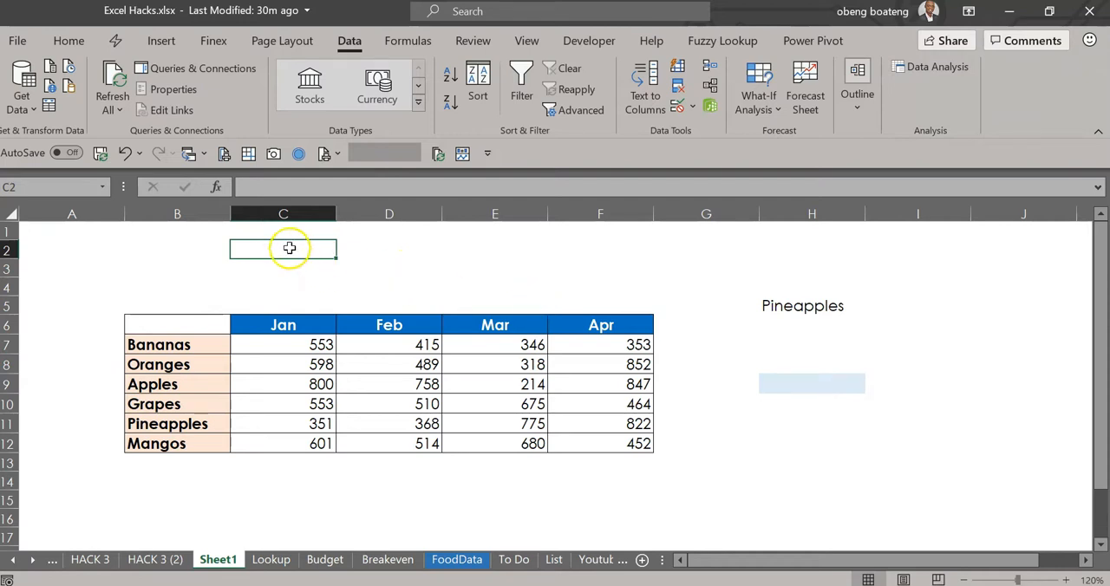
{"action": "left_click", "coordinate": [66, 190]}
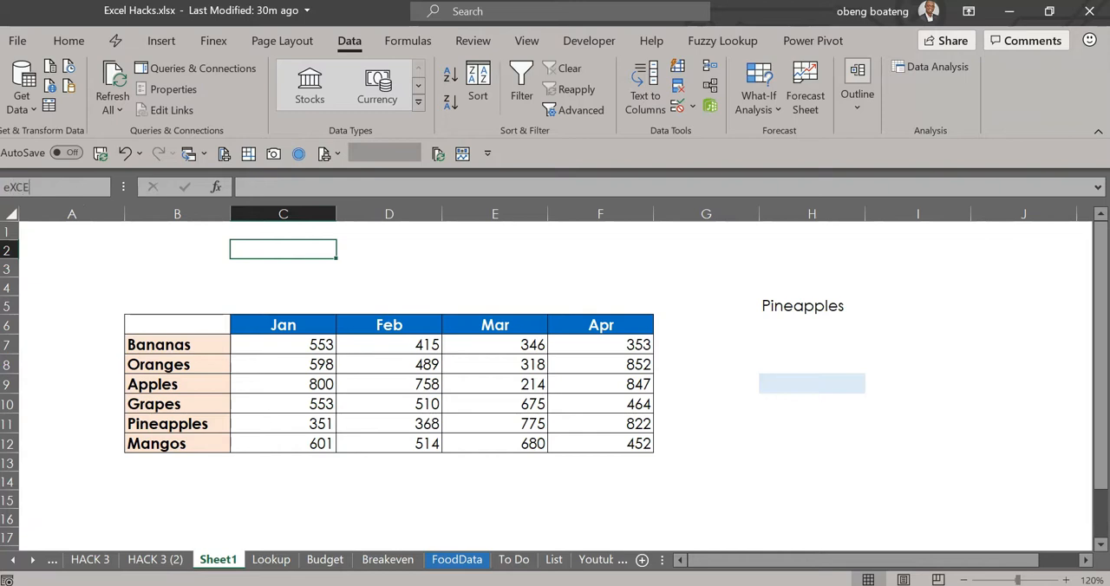
{"action": "type", "text": "eXCEL"}
- Try referencing the name eXCEL in a formula in cell D3, and discard the formula
{"action": "left_click", "coordinate": [383, 266]}
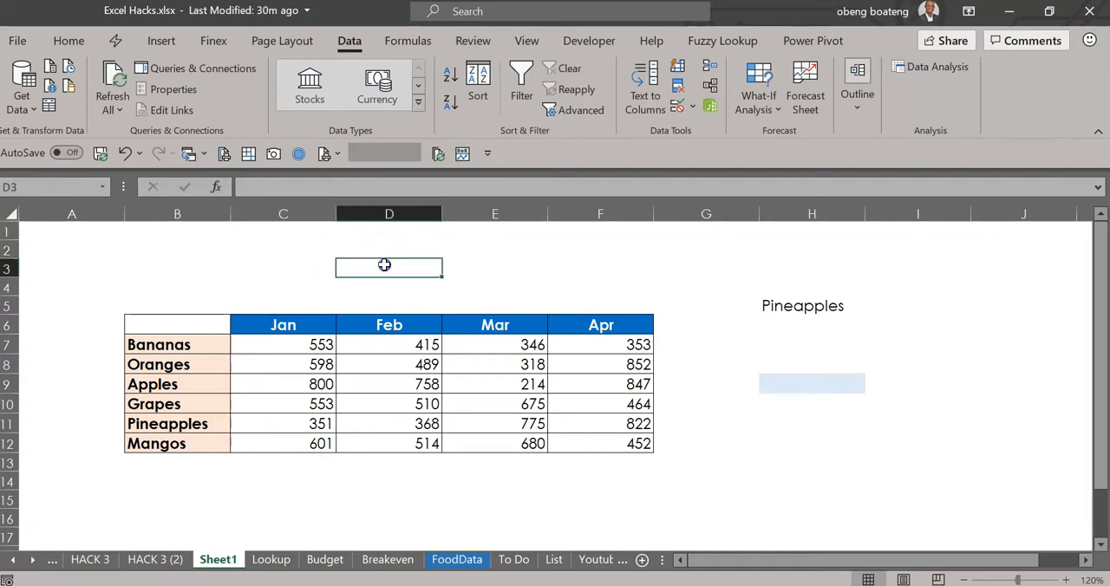
{"action": "type", "text": "=EX"}
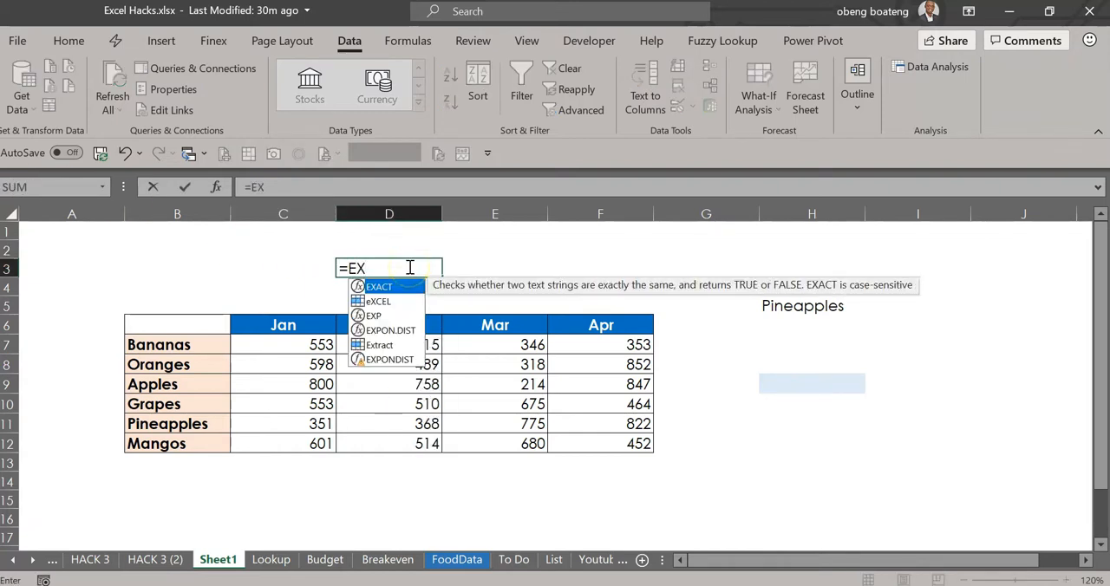
{"action": "key", "text": "Down"}
{"action": "key", "text": "Tab"}
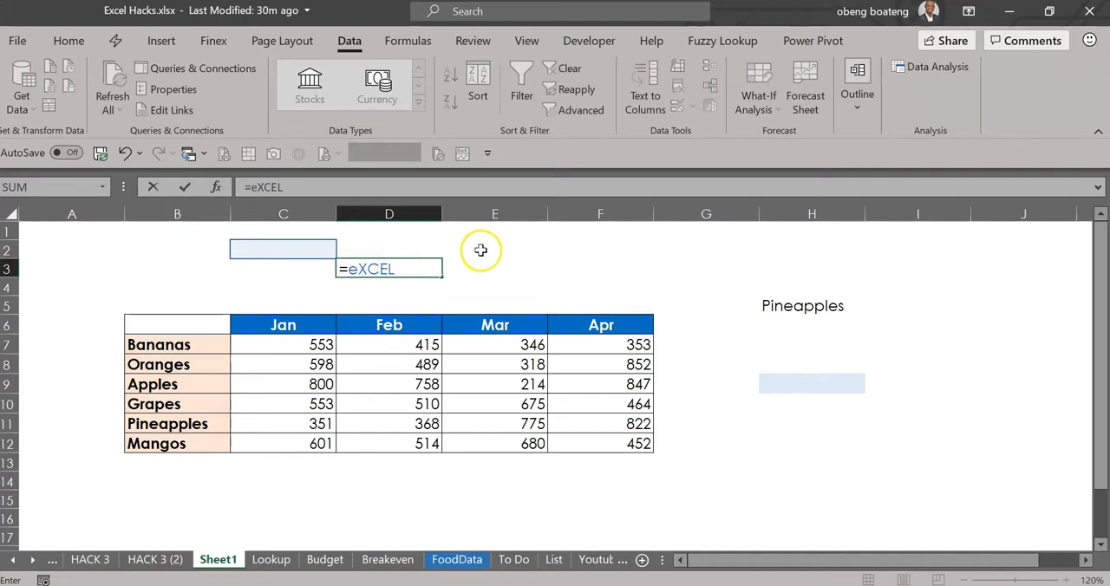
{"action": "key", "text": "Escape"}
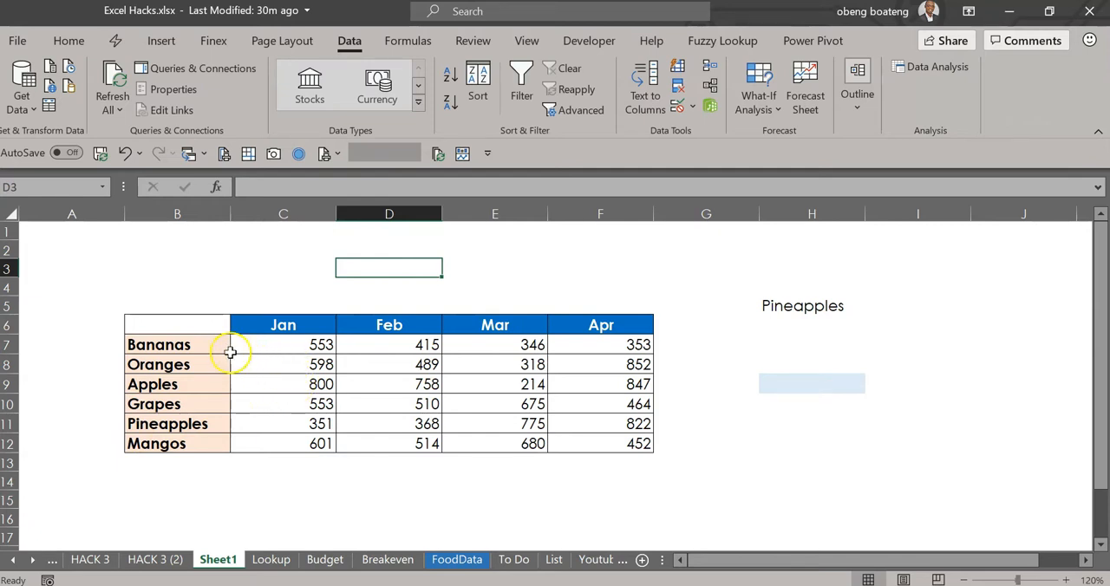
- Create named ranges for the fruit rows in B7:F12 from the values in the left column
{"action": "left_click_drag", "start_coordinate": [207, 349], "coordinate": [595, 438]}
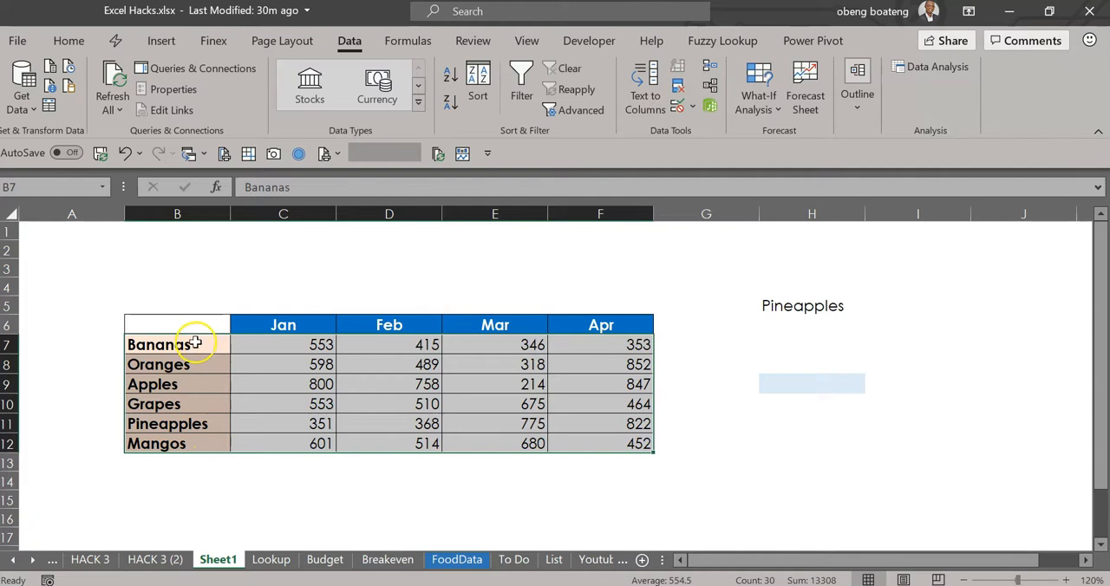
{"action": "mouse_move", "coordinate": [632, 428]}
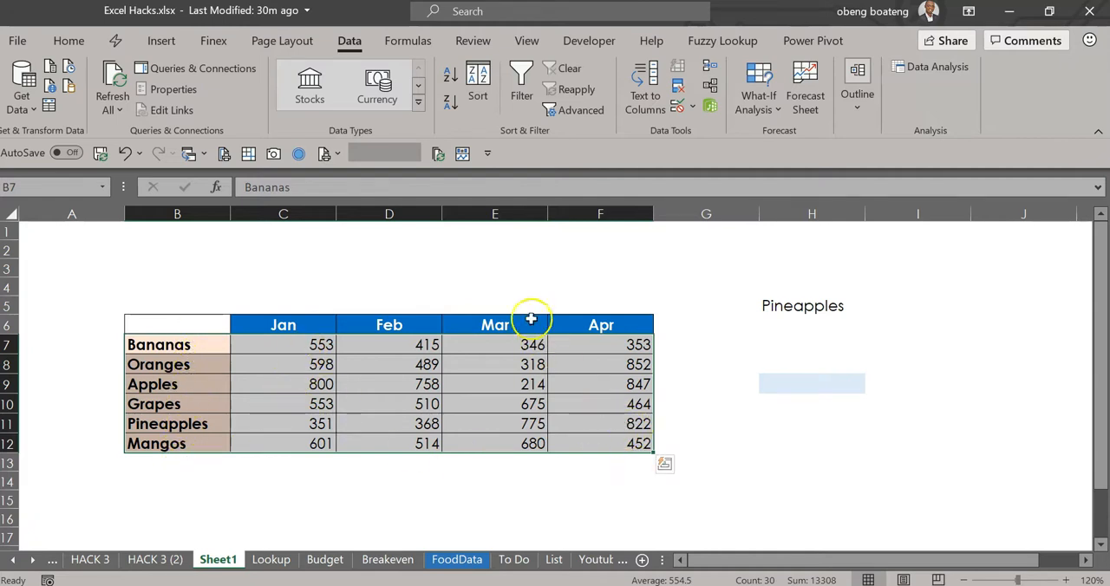
{"action": "left_click", "coordinate": [418, 44]}
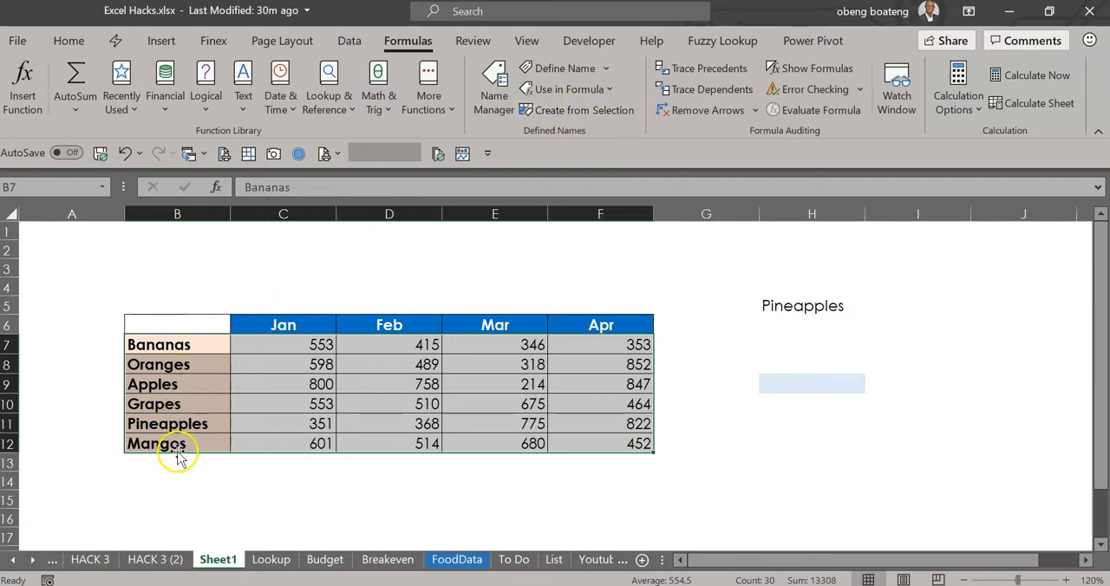
{"action": "left_click", "coordinate": [555, 118]}
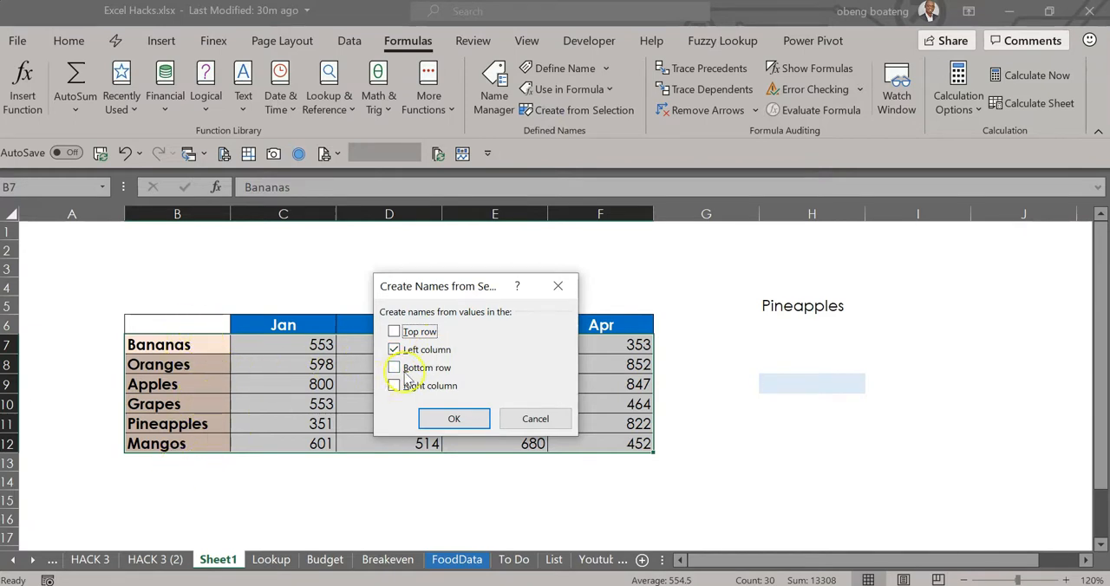
{"action": "left_click", "coordinate": [439, 416]}
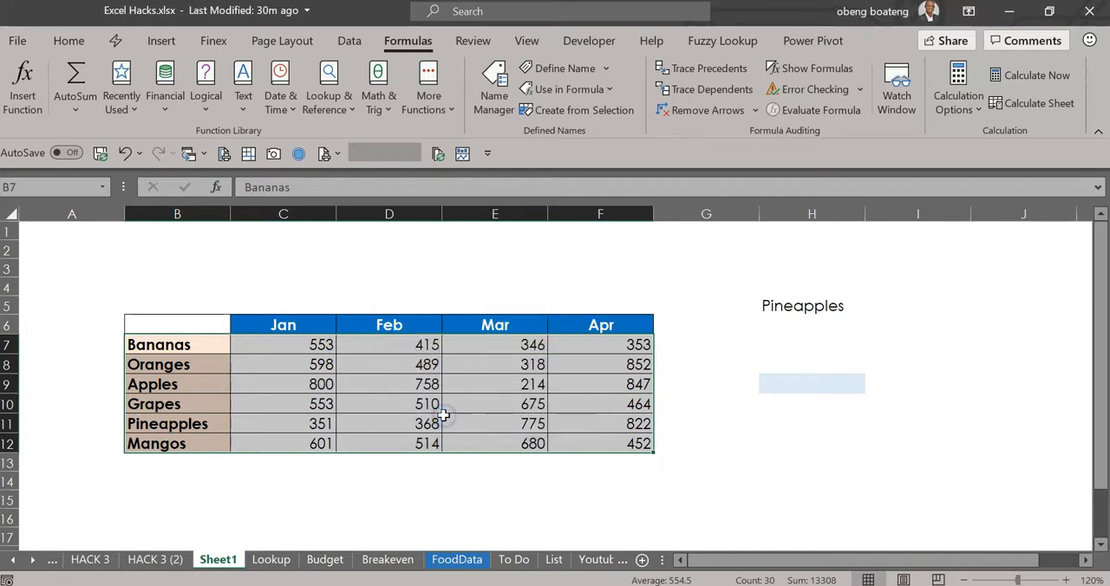
- Try referencing the names Bananas and Mangos in a formula in cell H13, and discard the formula
{"action": "left_click", "coordinate": [790, 462]}
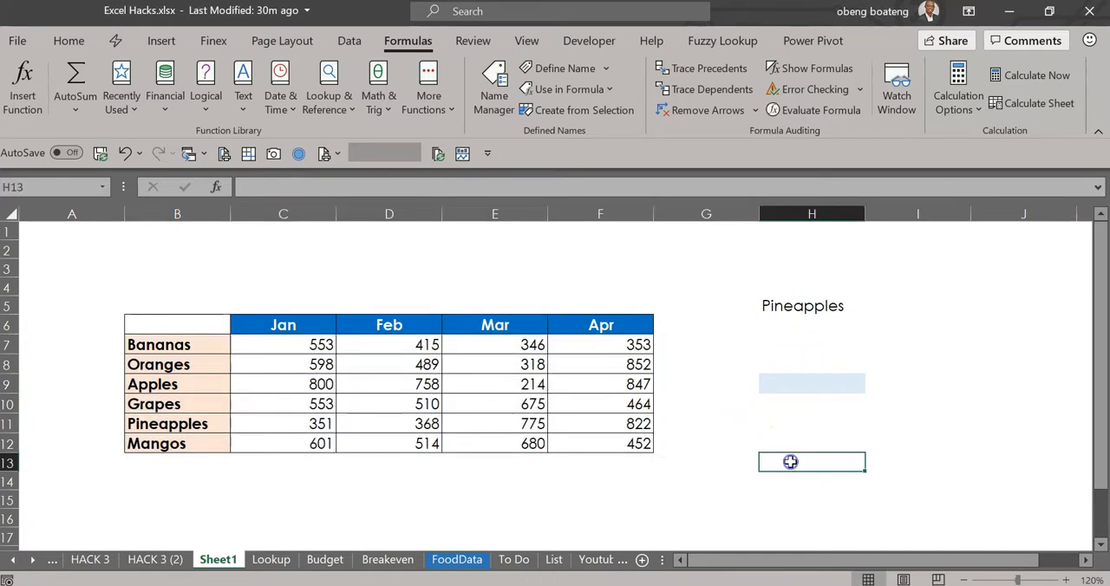
{"action": "type", "text": "=BA"}
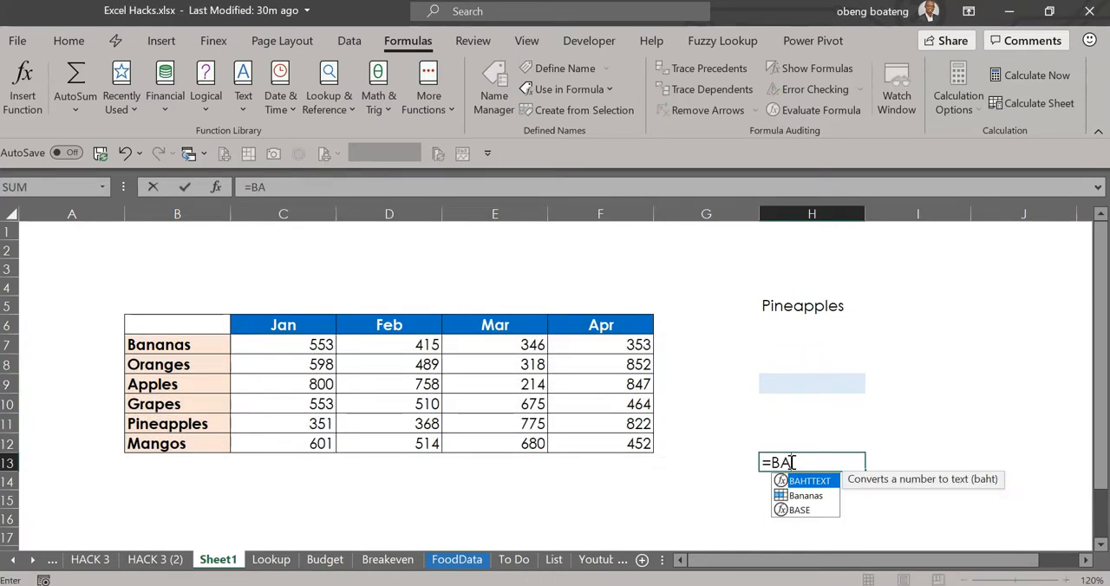
{"action": "key", "text": "Down"}
{"action": "key", "text": "Tab"}
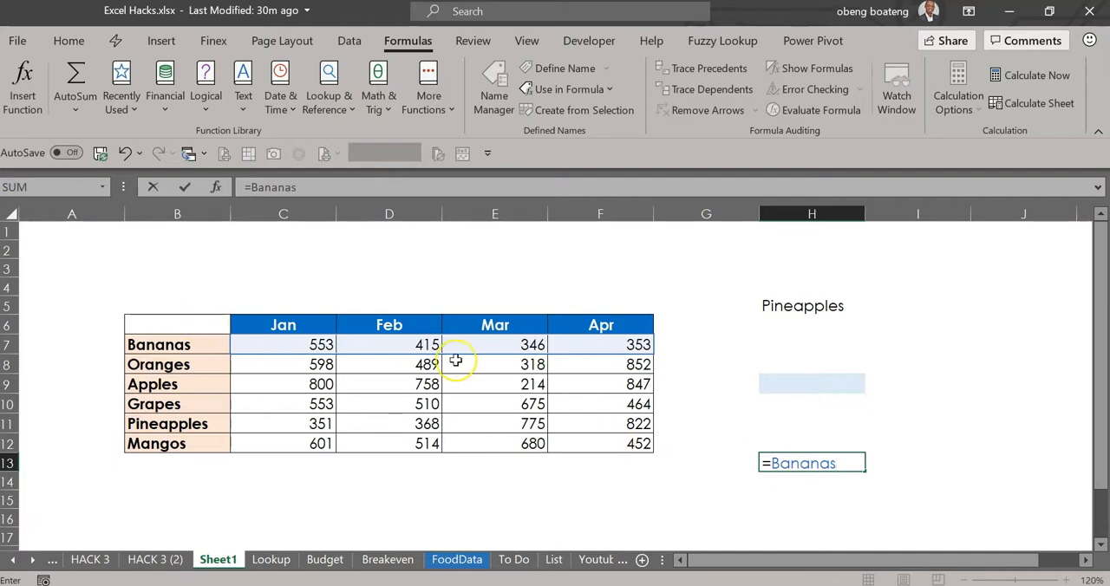
{"action": "key", "text": "BackSpace"}
{"action": "key", "text": "BackSpace"}
{"action": "key", "text": "BackSpace"}
{"action": "key", "text": "BackSpace"}
{"action": "key", "text": "BackSpace"}
{"action": "key", "text": "BackSpace"}
{"action": "key", "text": "BackSpace"}
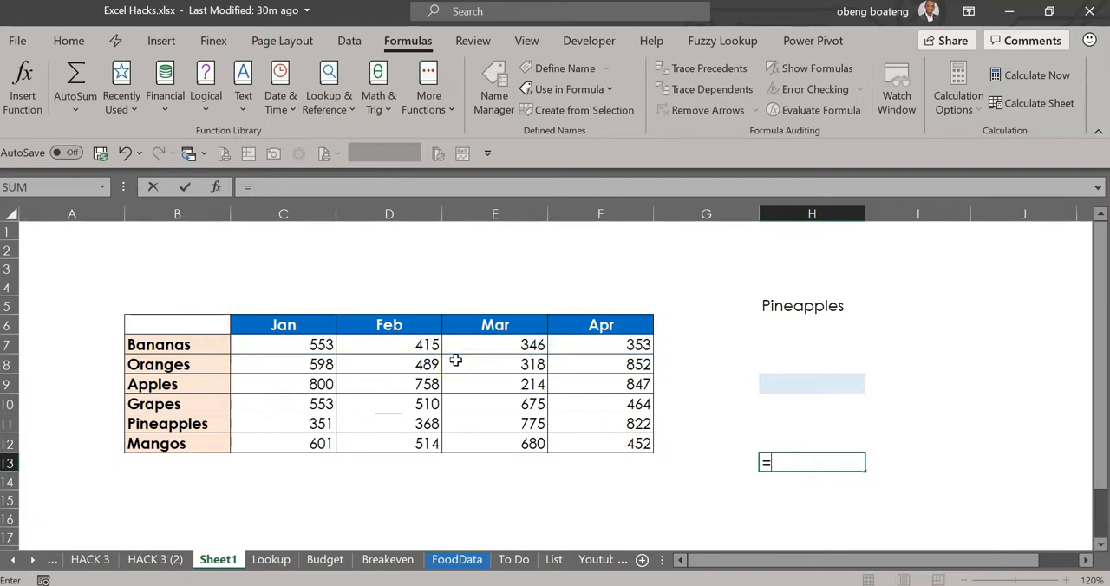
{"action": "type", "text": "MA"}
{"action": "key", "text": "Tab"}
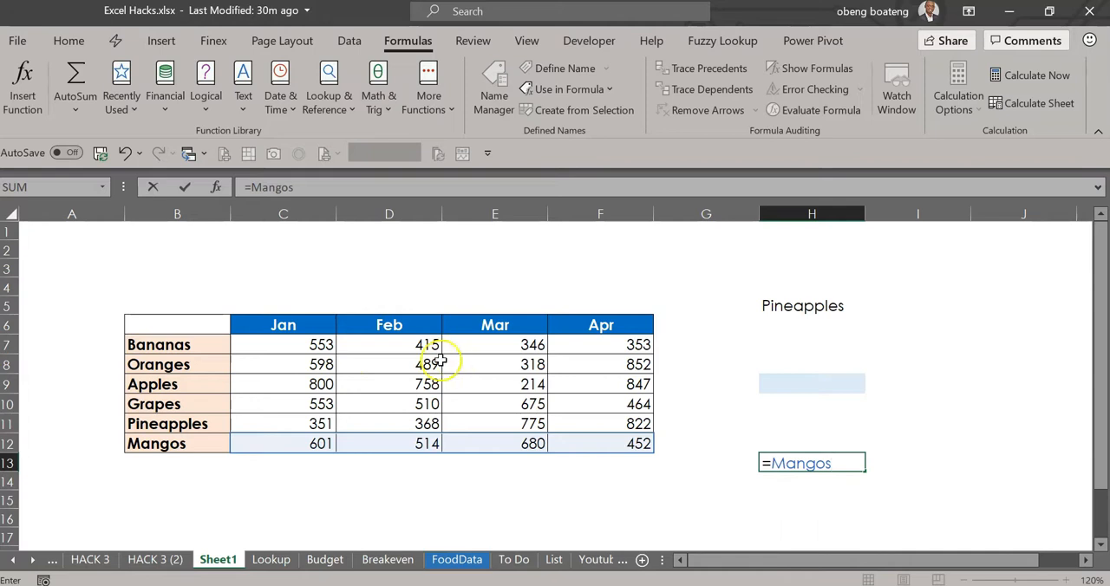
{"action": "key", "text": "Escape"}
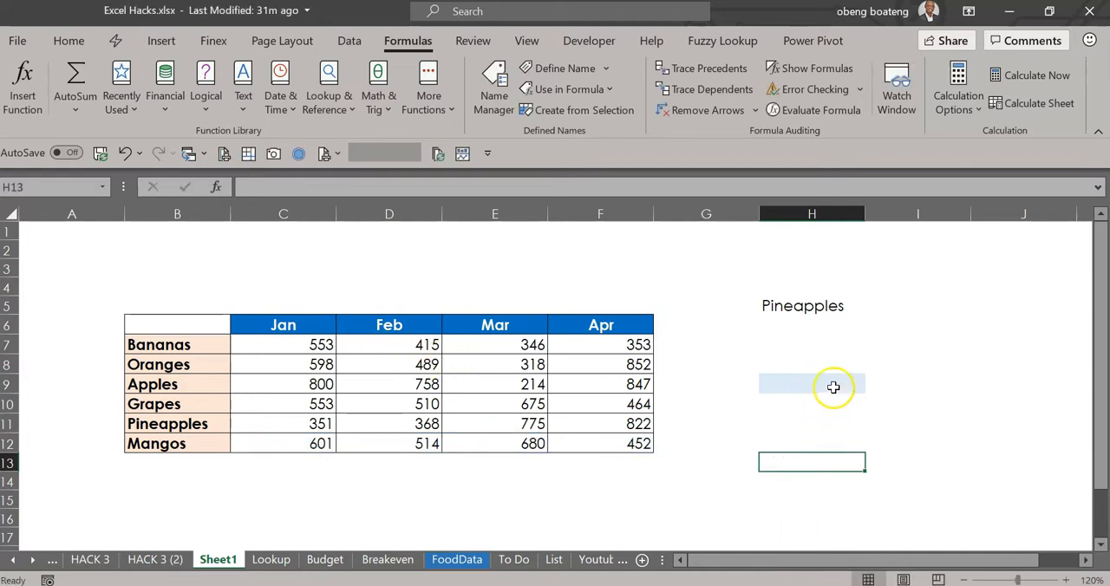
- Try totalling the named range Mangos with =SUM(Mangos) in cell H9, and discard the formula
{"action": "left_click", "coordinate": [832, 387]}
{"action": "type", "text": "=S"}
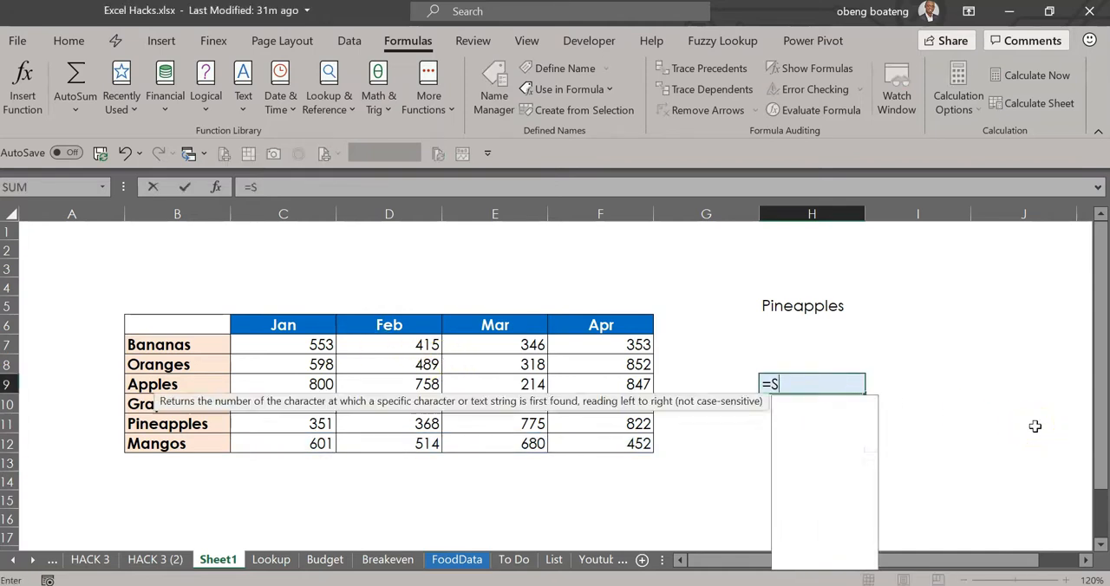
{"action": "type", "text": "UM(Mangos"}
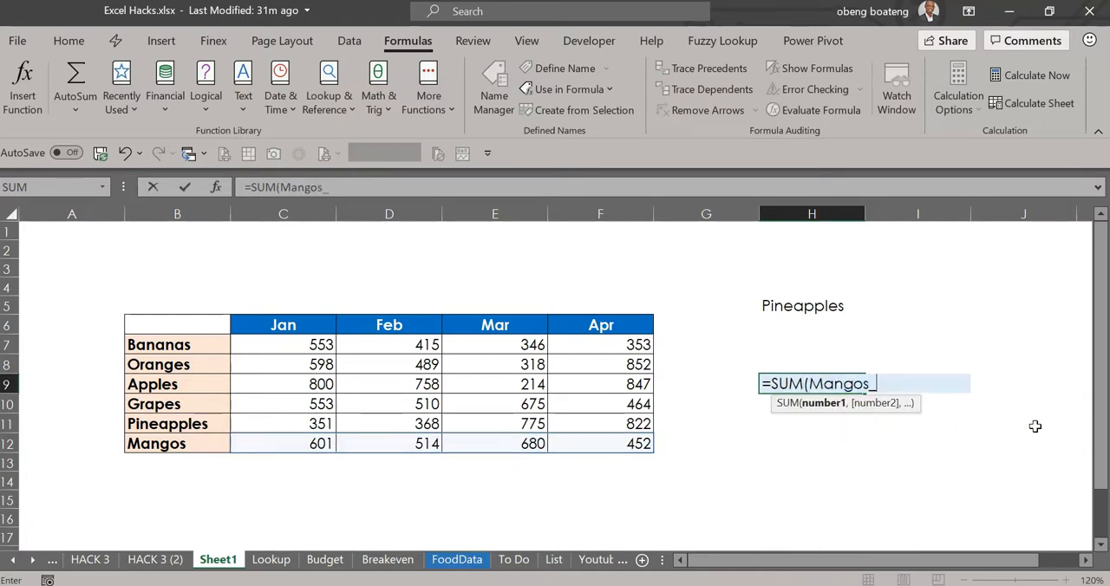
{"action": "type", "text": ")"}
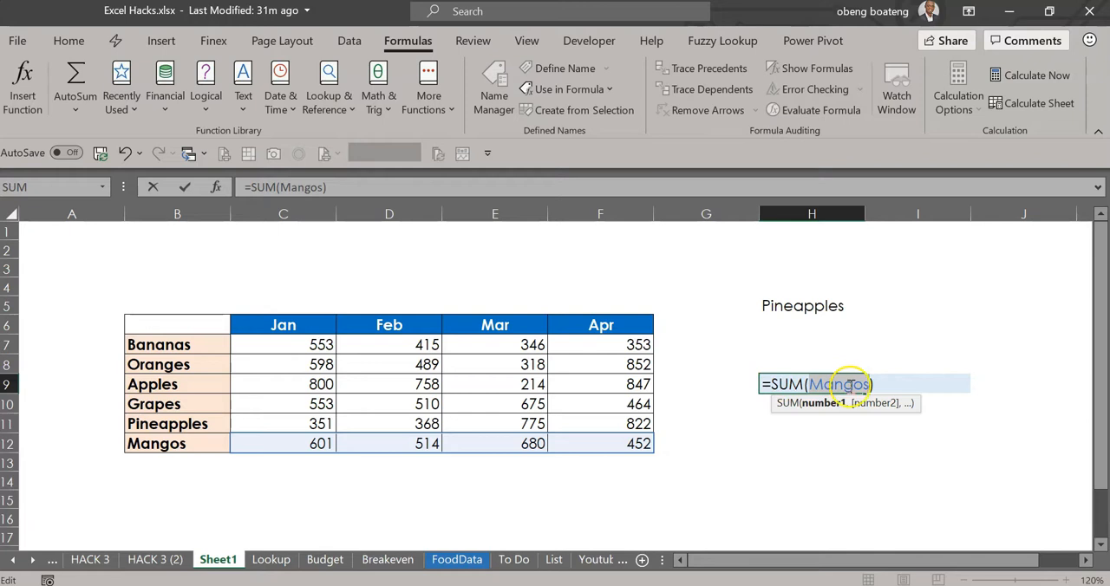
{"action": "key", "text": "Escape"}
- Enter =SUM(INDIRECT(H5)) in cell H9 to total the fruit chosen in H5, and make the result bold
{"action": "type", "text": "=SU"}
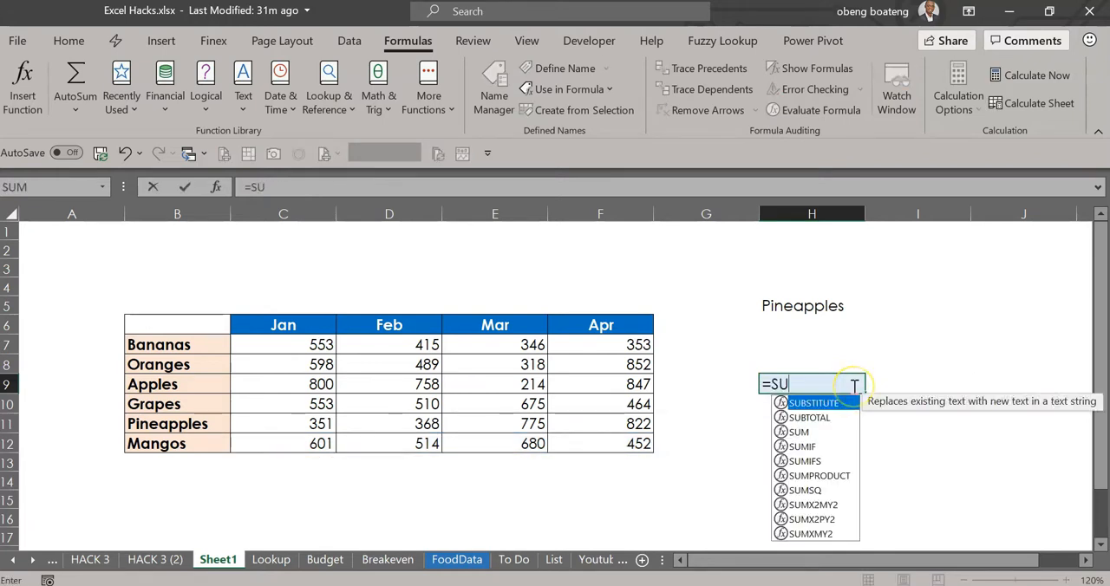
{"action": "type", "text": "M("}
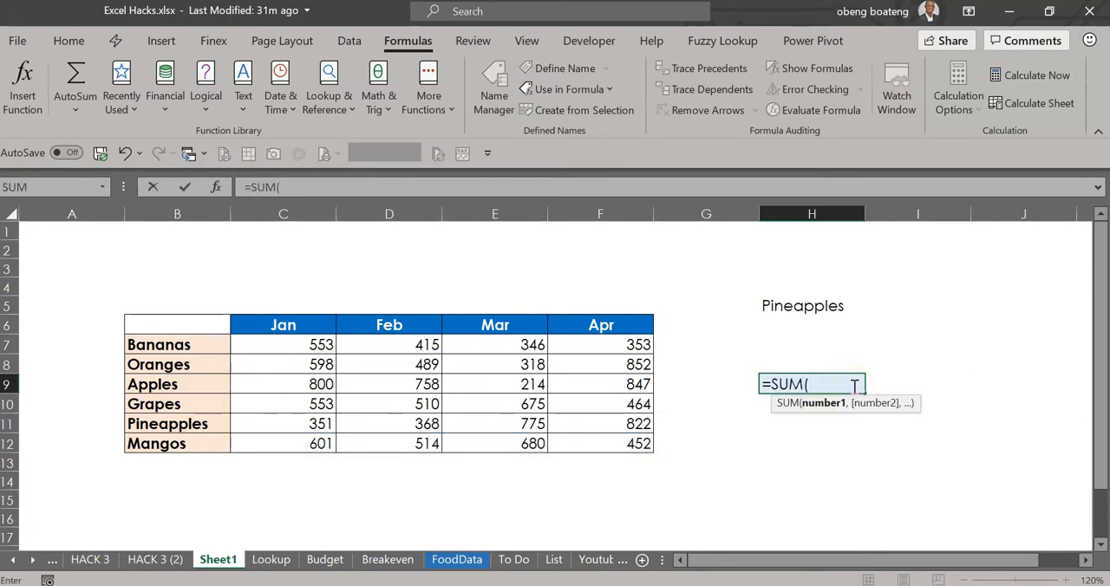
{"action": "type", "text": "IND"}
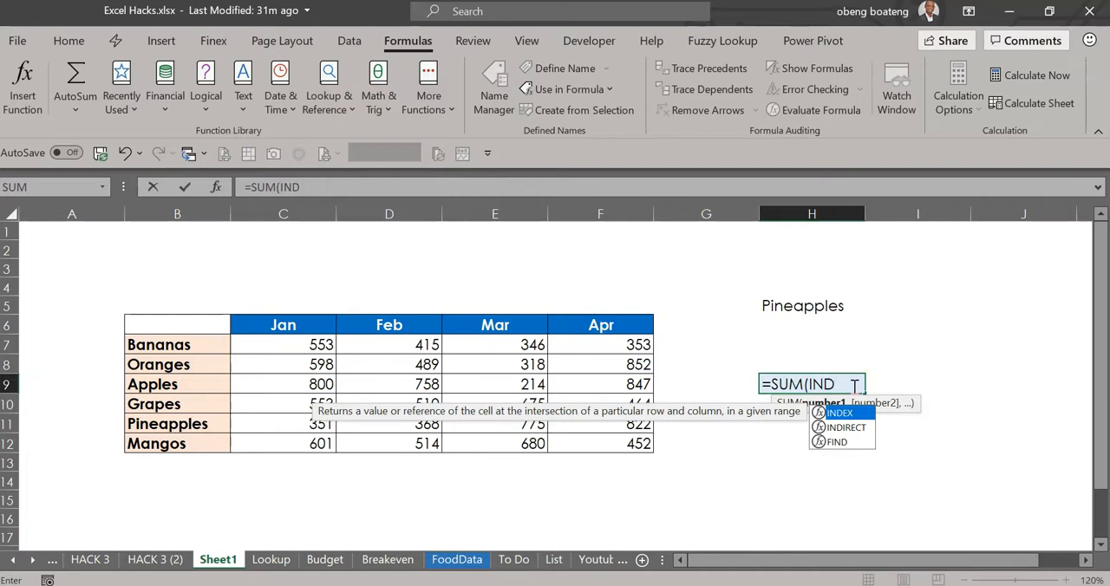
{"action": "type", "text": "IRECT("}
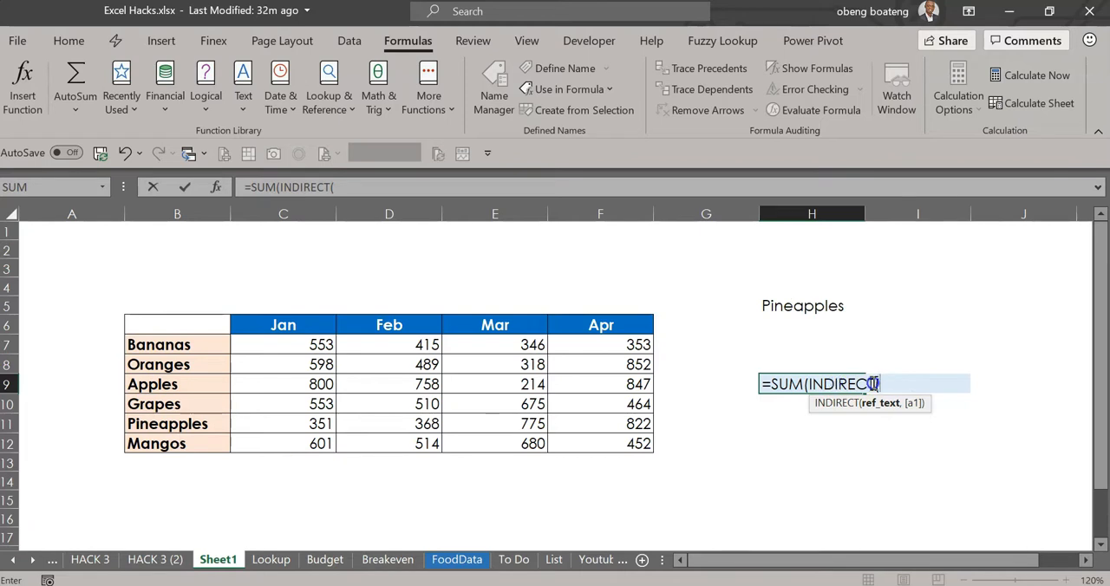
{"action": "left_click", "coordinate": [810, 308]}
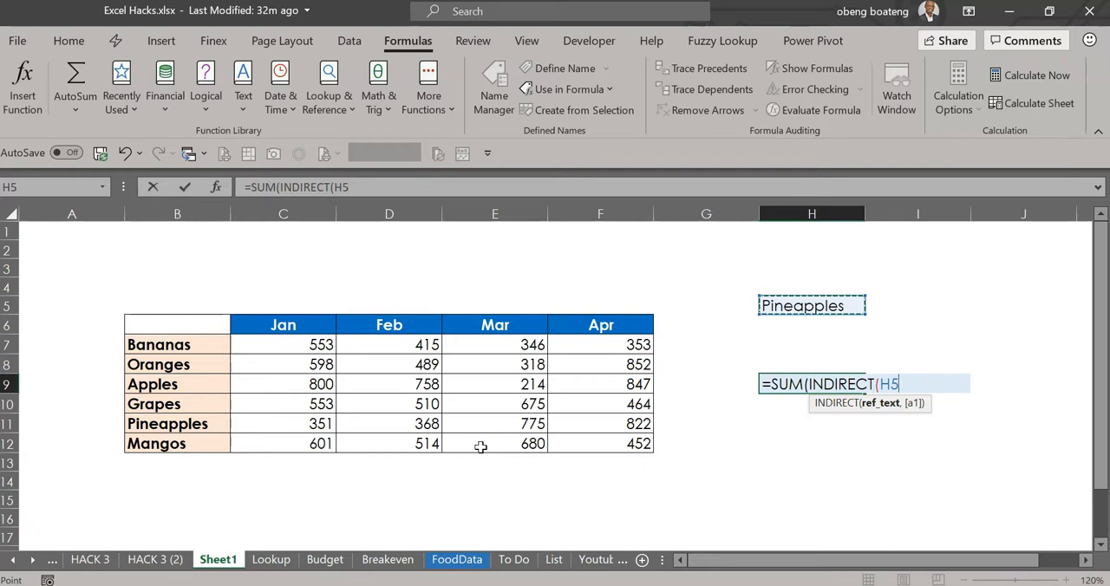
{"action": "type", "text": ")"}
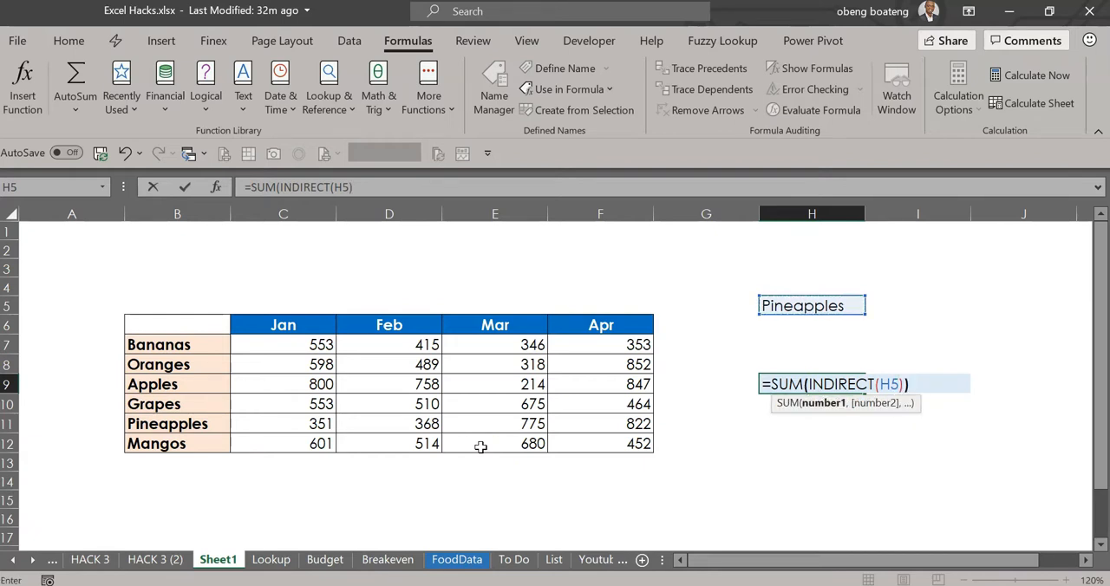
{"action": "type", "text": ")"}
{"action": "key", "text": "Return"}
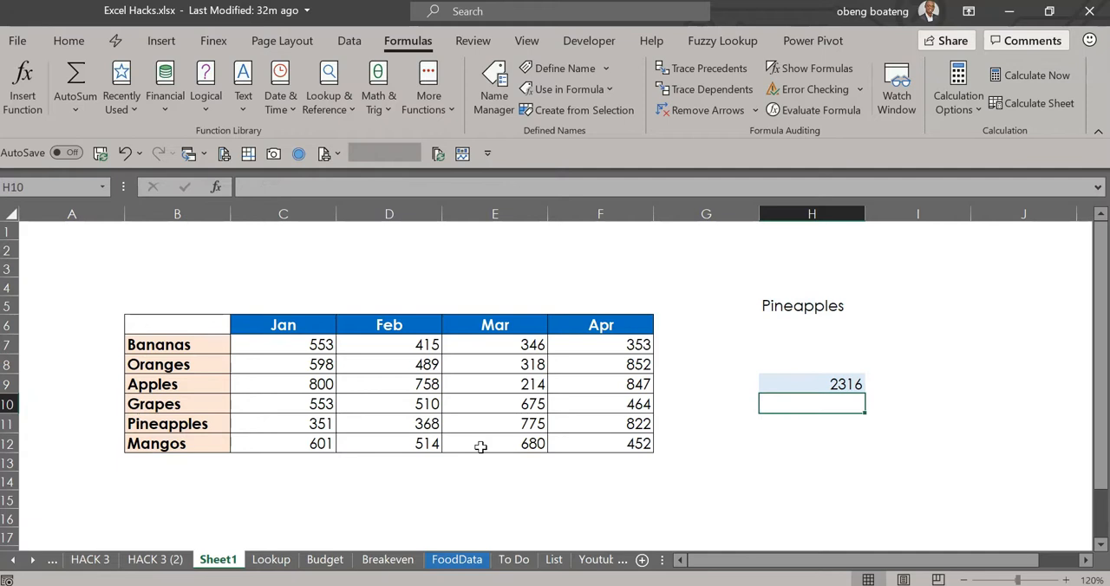
{"action": "key", "text": "Up"}
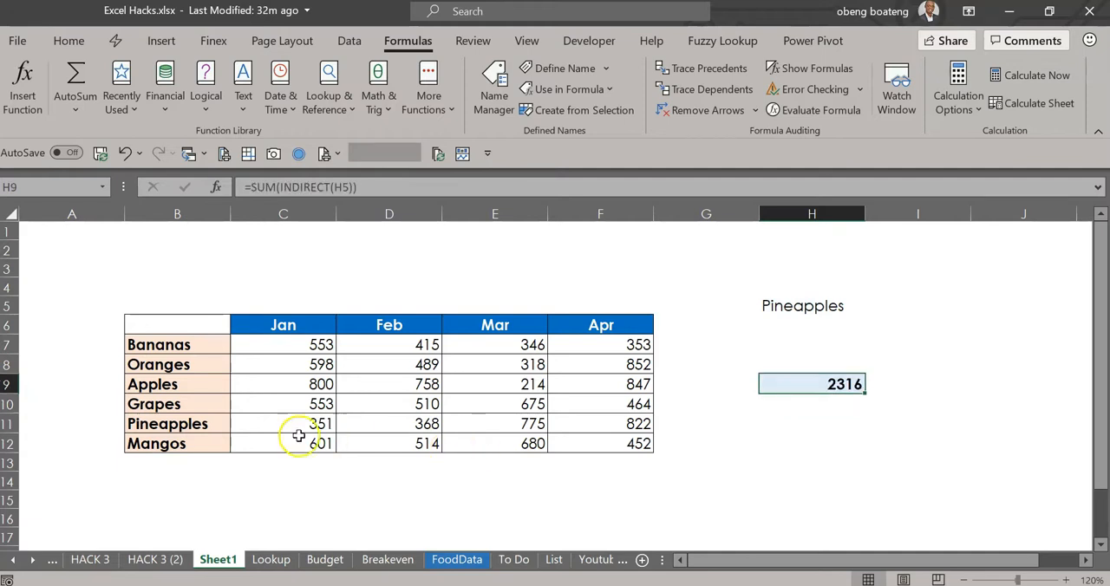
- Test the drop-down list in cell H5 by choosing Apples, followed by Bananas
{"action": "left_click", "coordinate": [830, 306]}
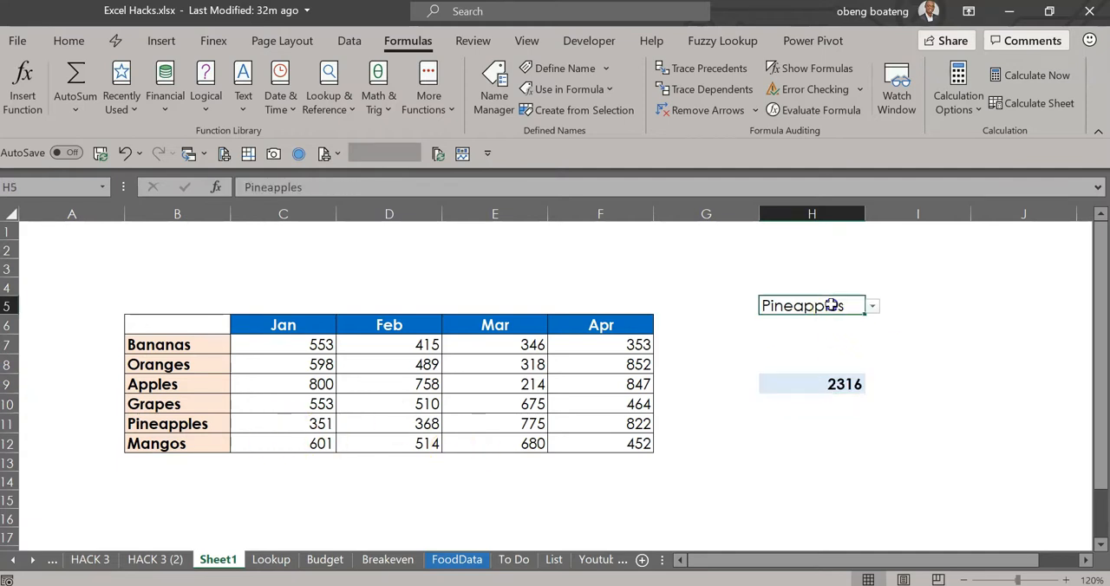
{"action": "left_click", "coordinate": [872, 308]}
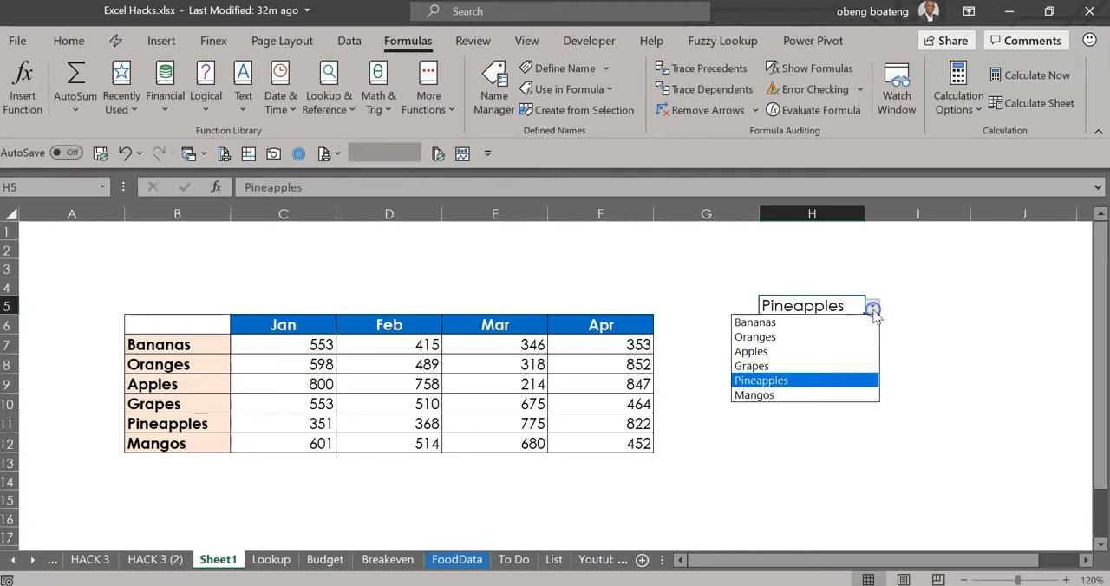
{"action": "left_click", "coordinate": [850, 351]}
{"action": "left_click", "coordinate": [872, 306]}
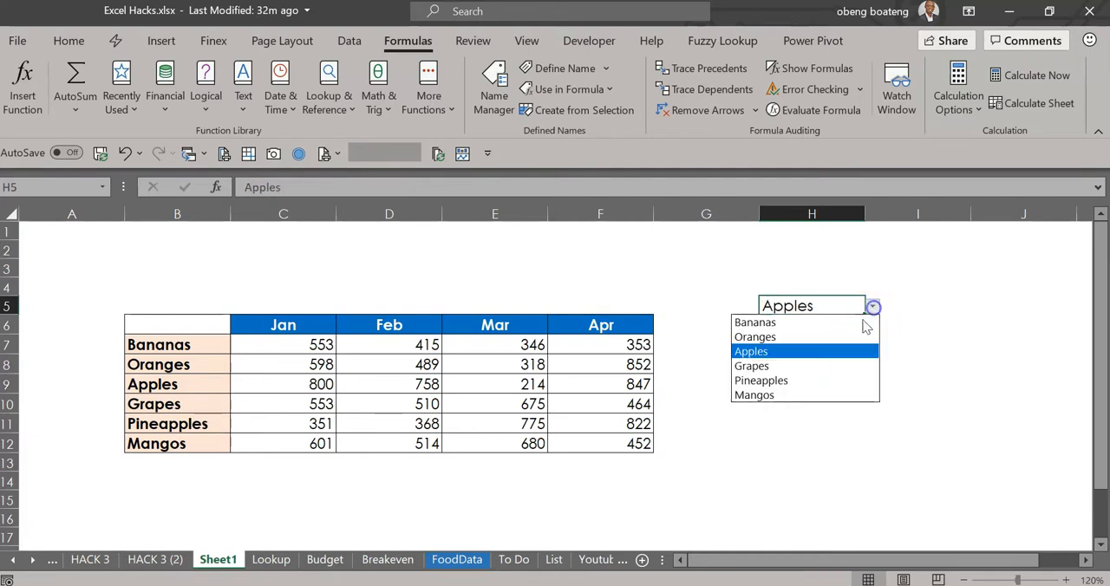
{"action": "left_click", "coordinate": [855, 323]}
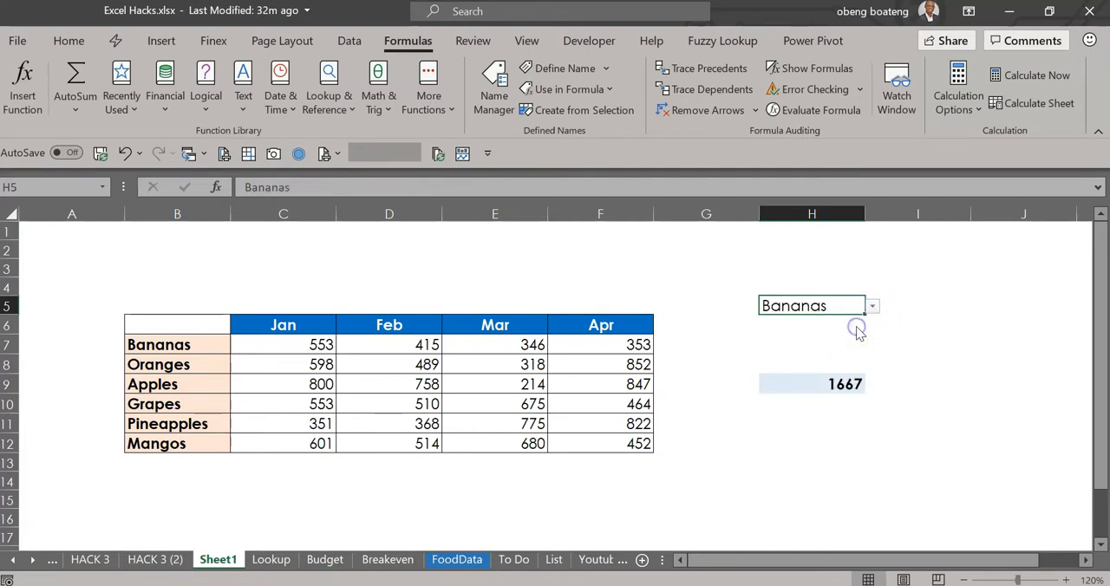
- Review the formula in cell H9, and choose Apples from the fruit list in H5
{"action": "left_click", "coordinate": [801, 384]}
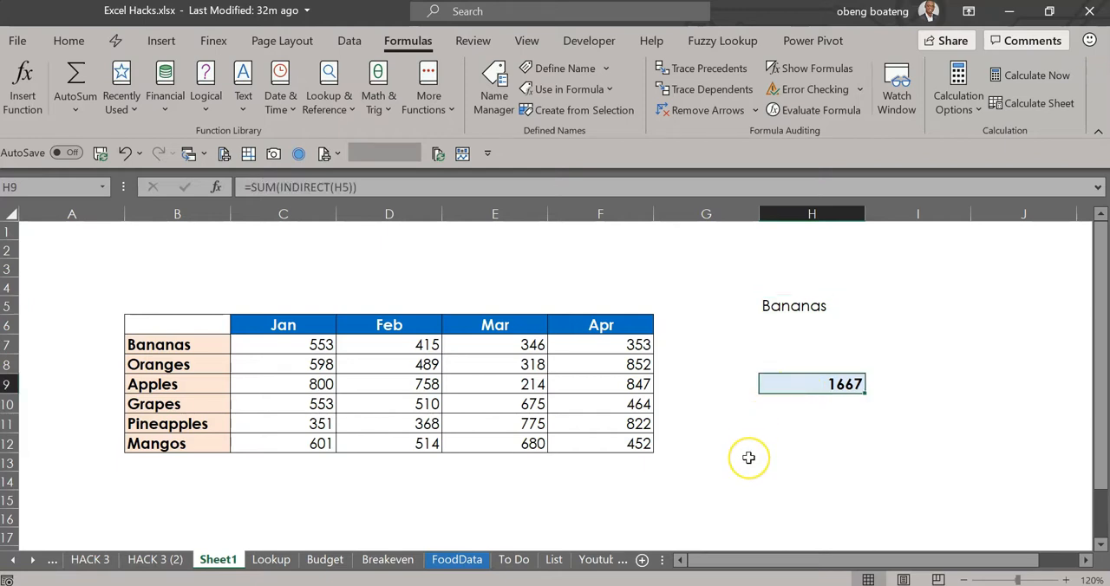
{"action": "left_click", "coordinate": [819, 307]}
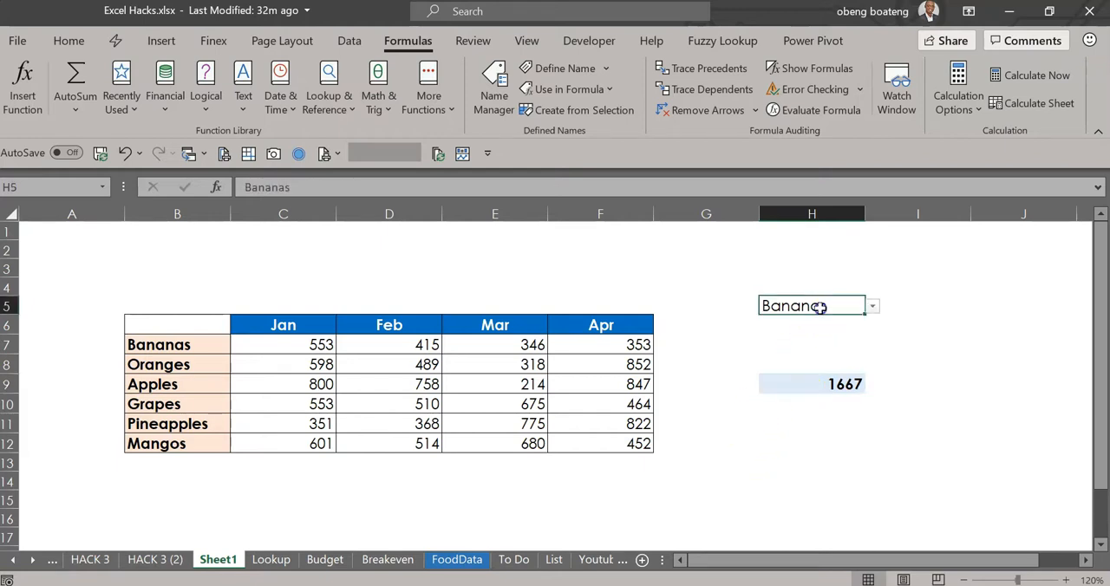
{"action": "left_click", "coordinate": [872, 305]}
{"action": "left_click", "coordinate": [849, 352]}
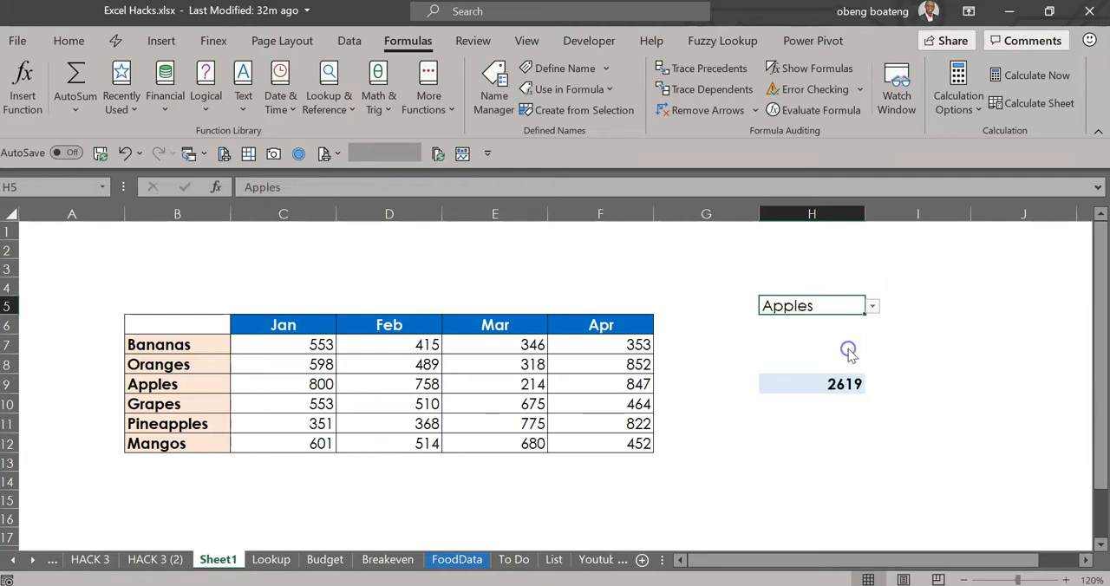